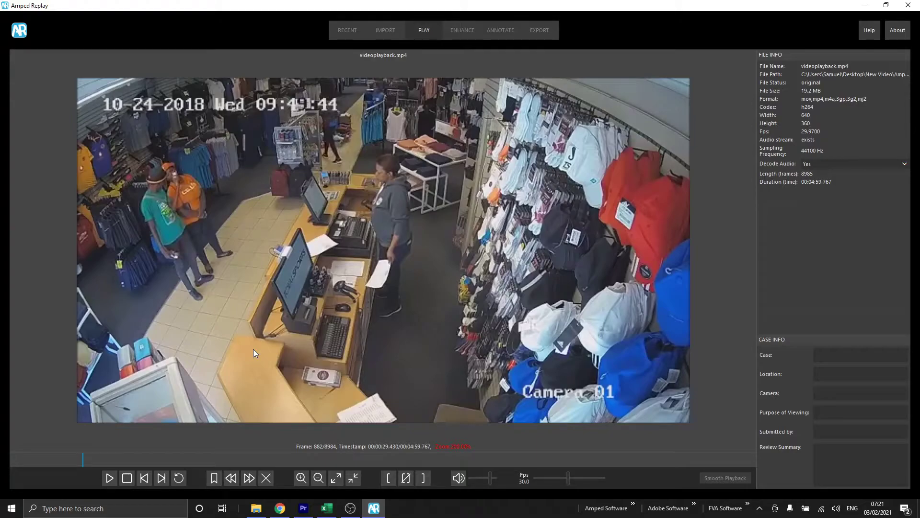
Play the footage and bring the playhead back to frame 998, where two people walk in beside the counter.
click(109, 478)
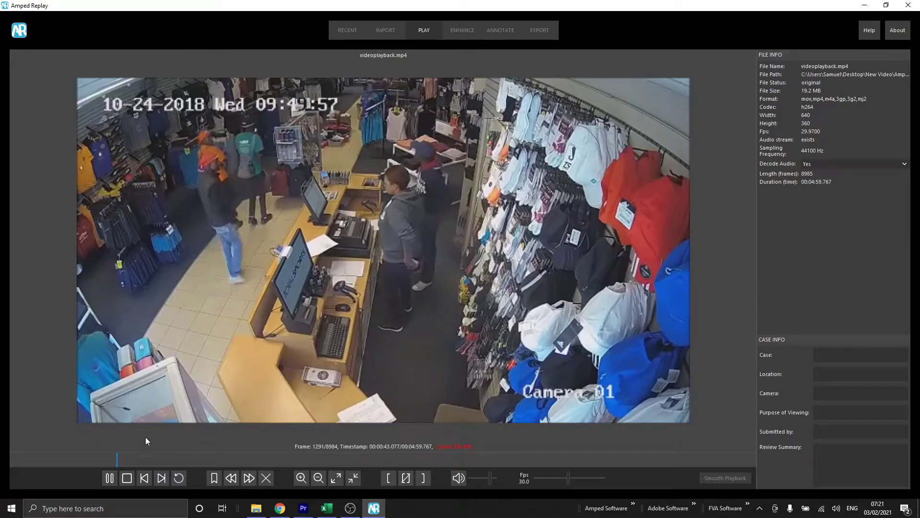
click(109, 481)
drag(125, 460, 94, 469)
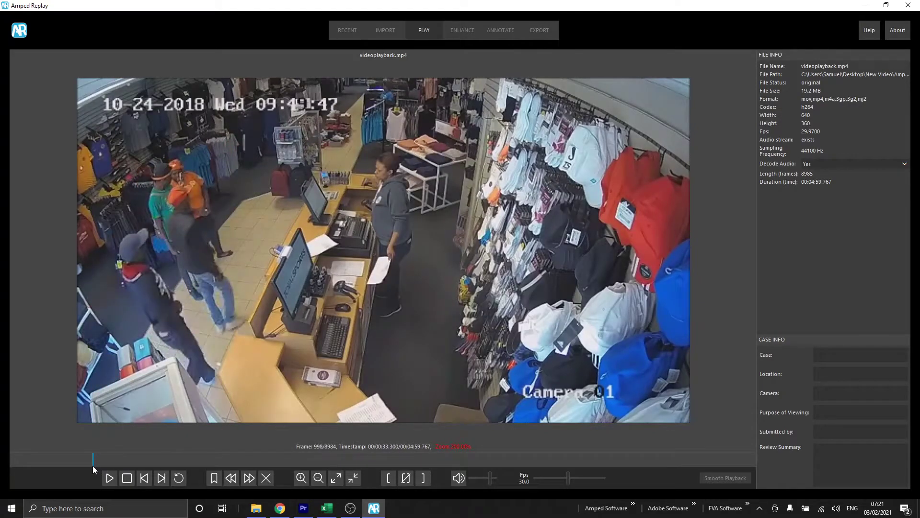
Add an elliptical Spotlight annotation around the two people walking in at frame 998 and make this frame a keyframe.
click(502, 30)
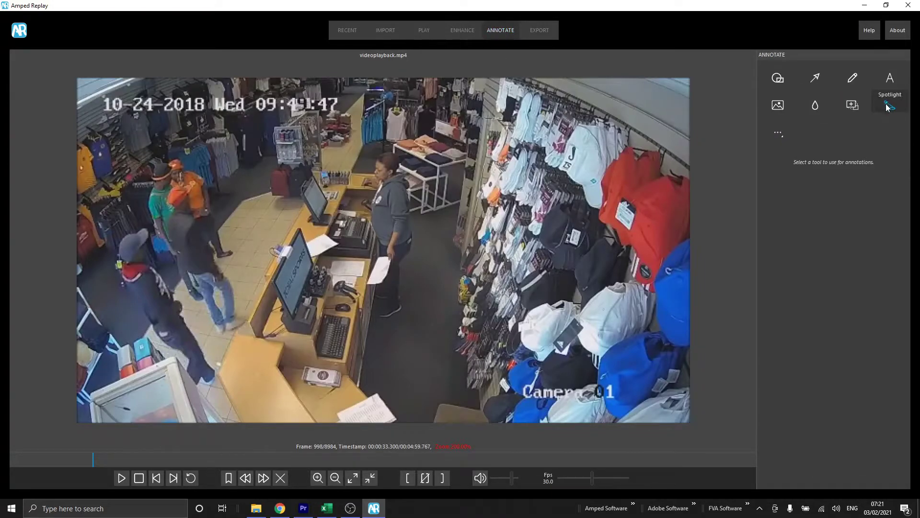
click(888, 103)
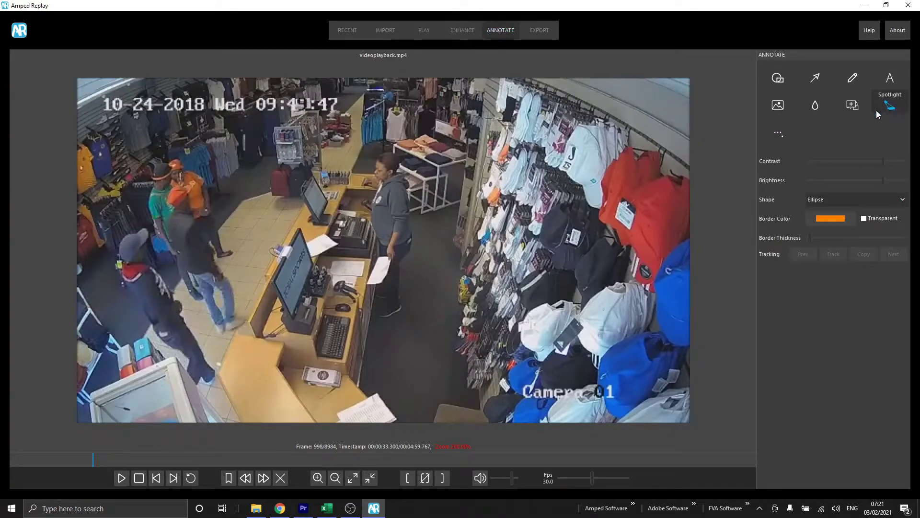
drag(101, 224, 255, 392)
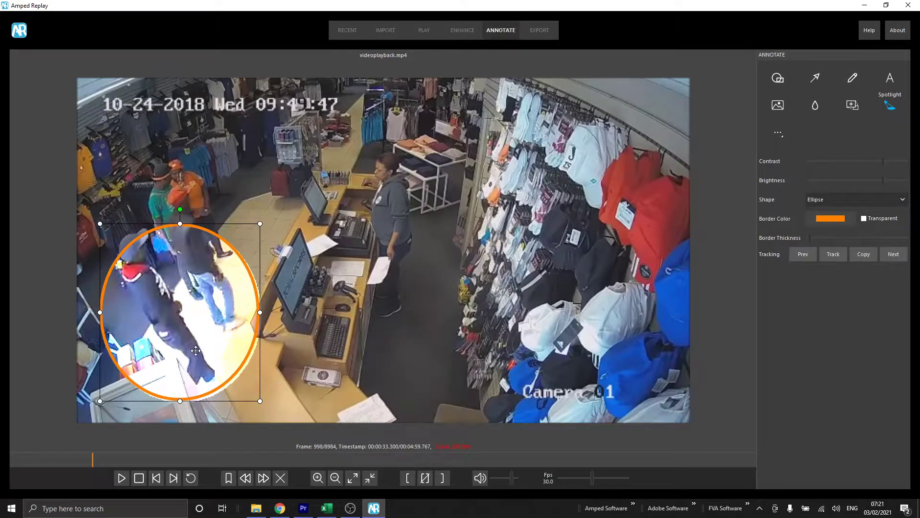
drag(181, 339, 180, 335)
drag(244, 386, 258, 398)
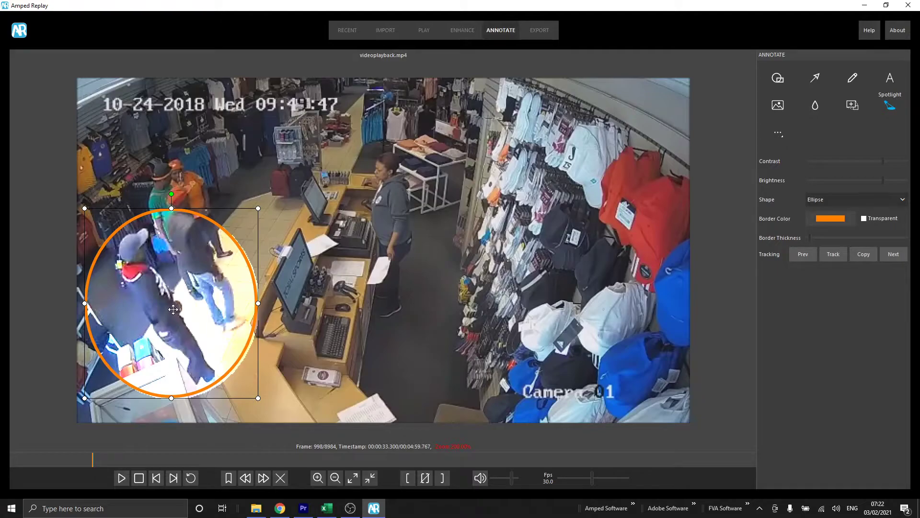
right_click(183, 287)
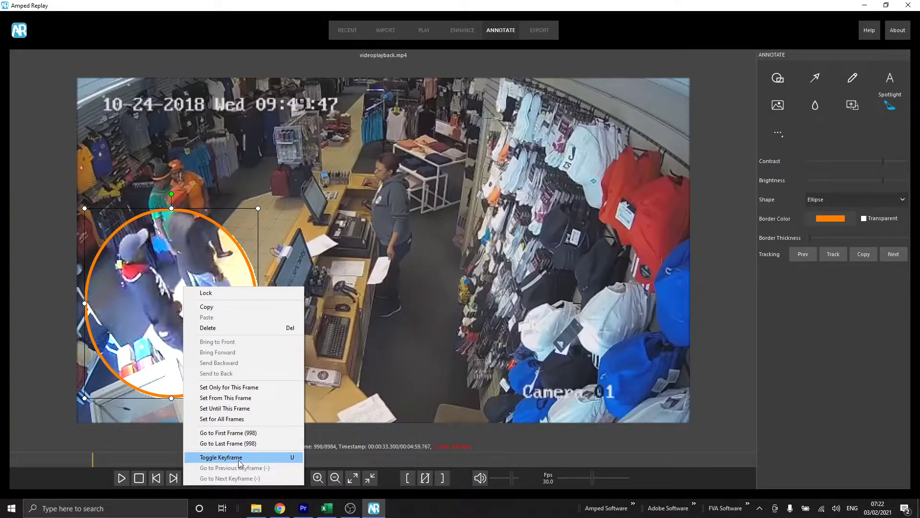
click(282, 459)
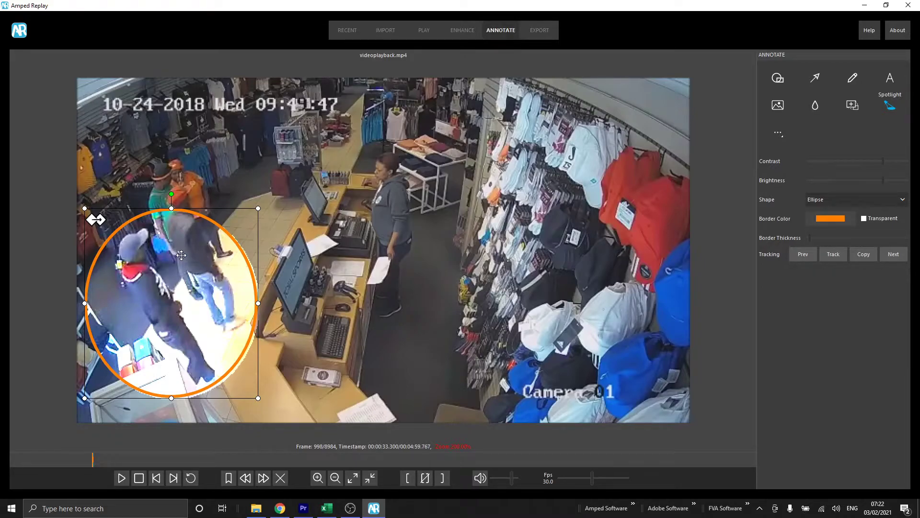
At frame 1122, shrink the spotlight, move it over the person at the far end of the counter, and set a keyframe.
click(120, 478)
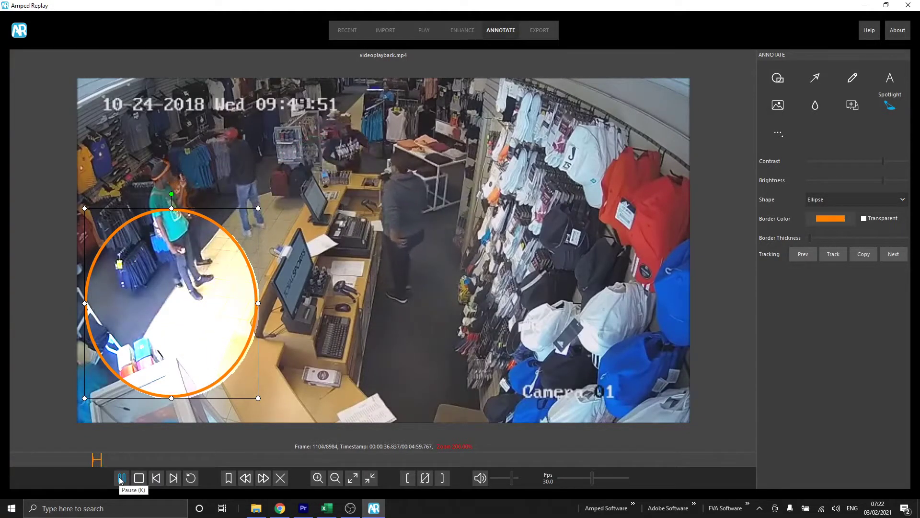
click(120, 478)
drag(195, 305, 404, 181)
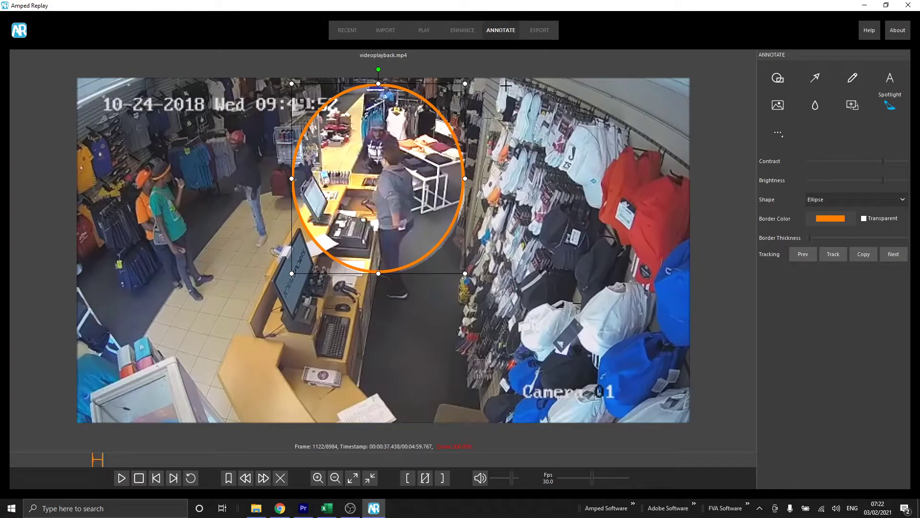
drag(465, 83, 418, 147)
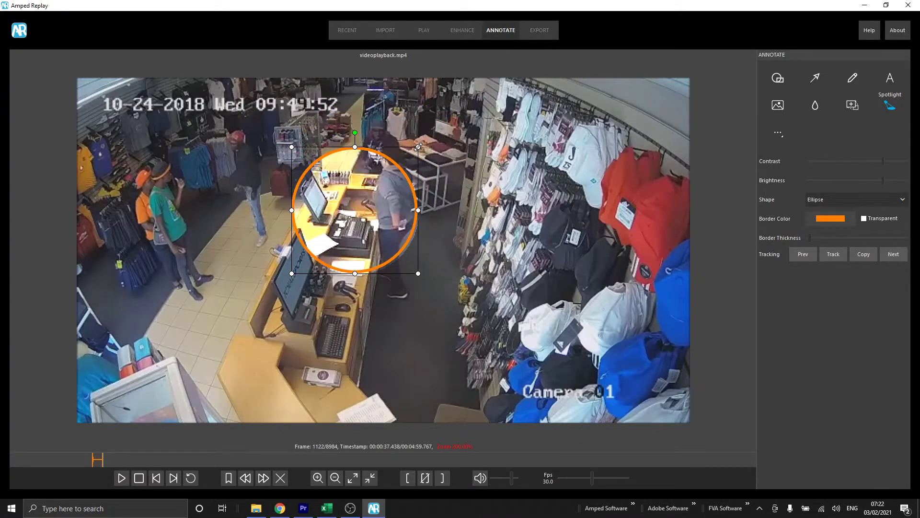
drag(359, 219, 378, 180)
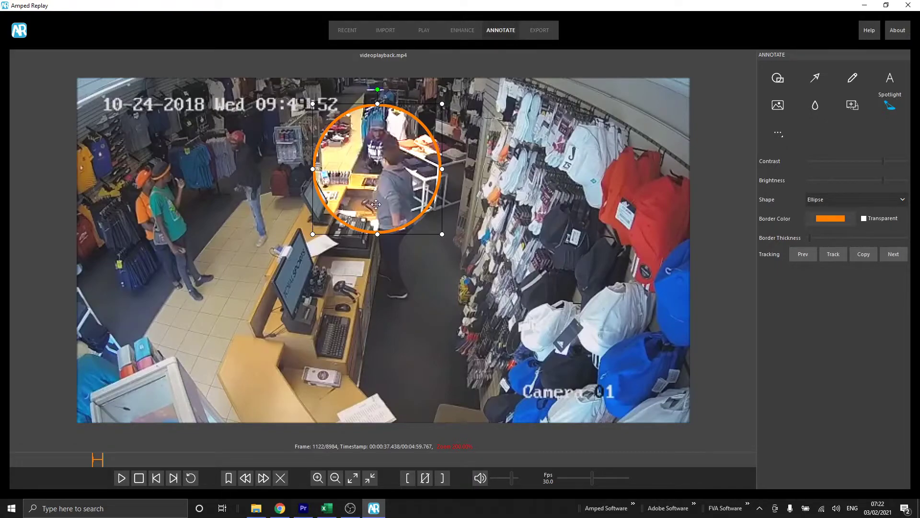
right_click(411, 162)
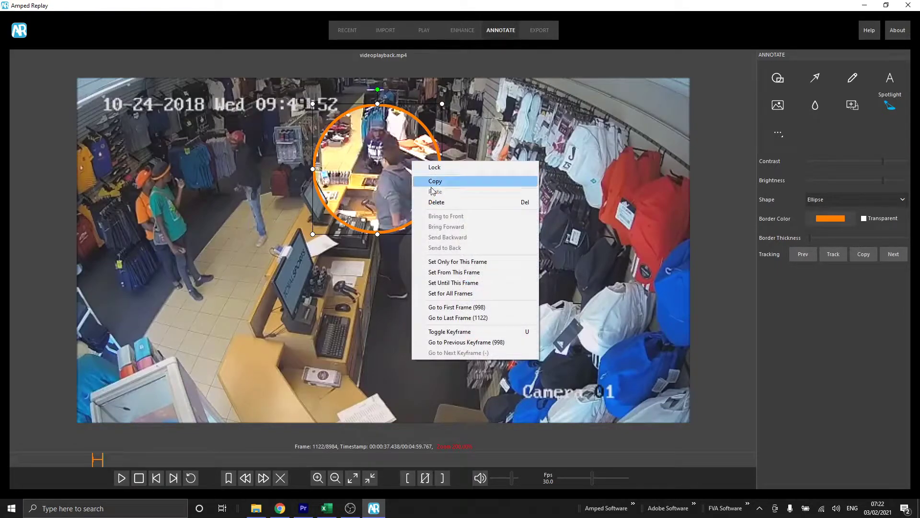
click(468, 332)
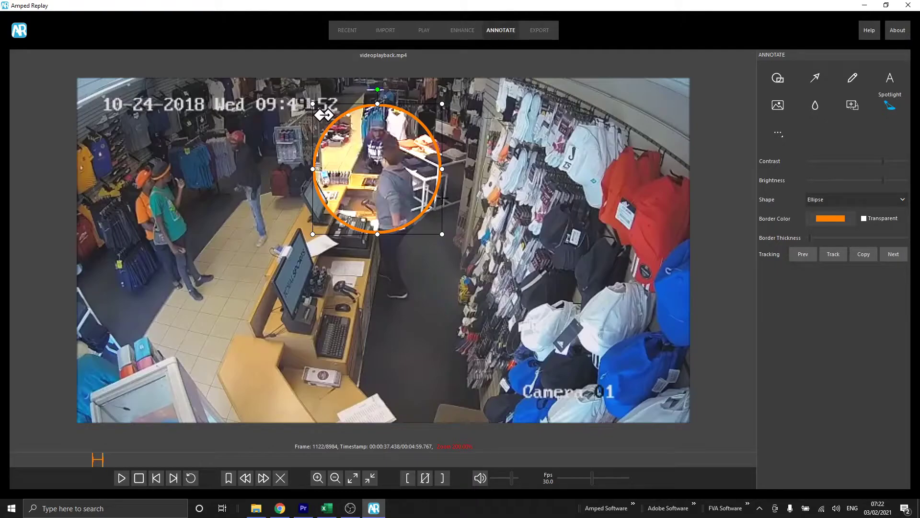
Deselect the spotlight and play its section from just before the first keyframe to check how it follows the person.
click(893, 108)
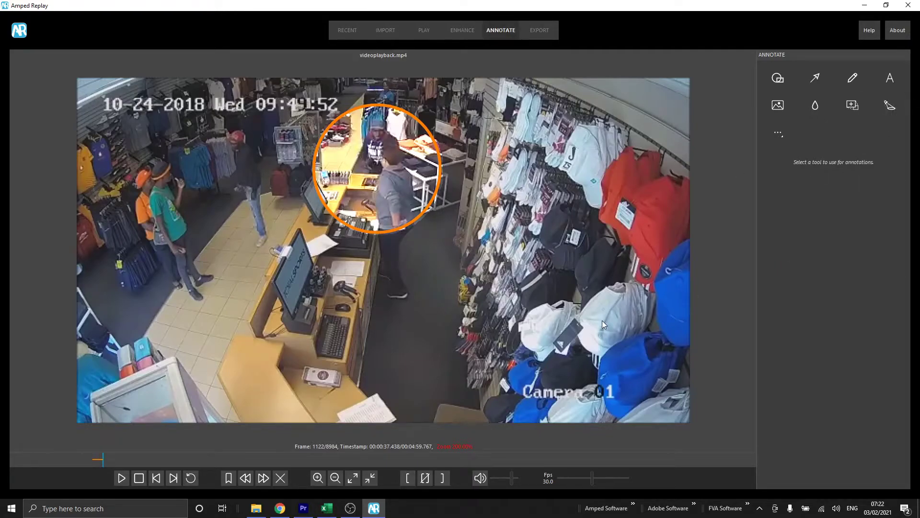
click(93, 460)
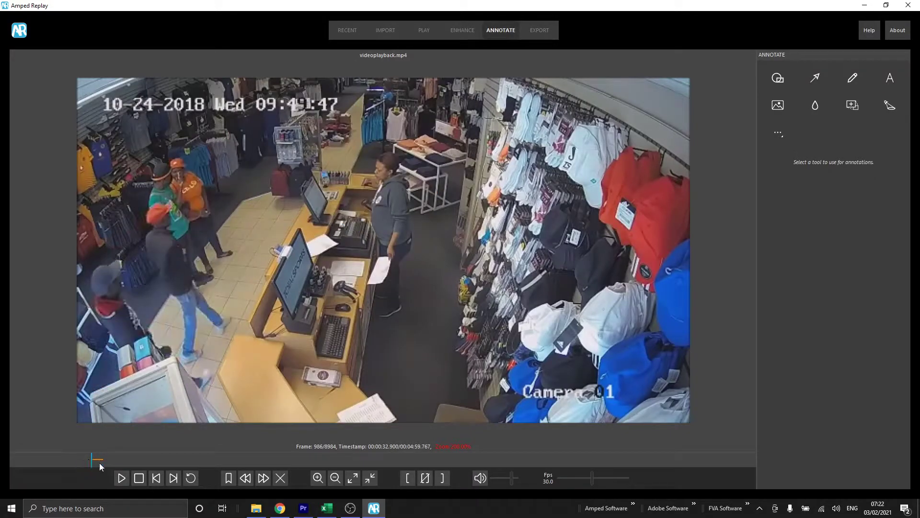
click(122, 478)
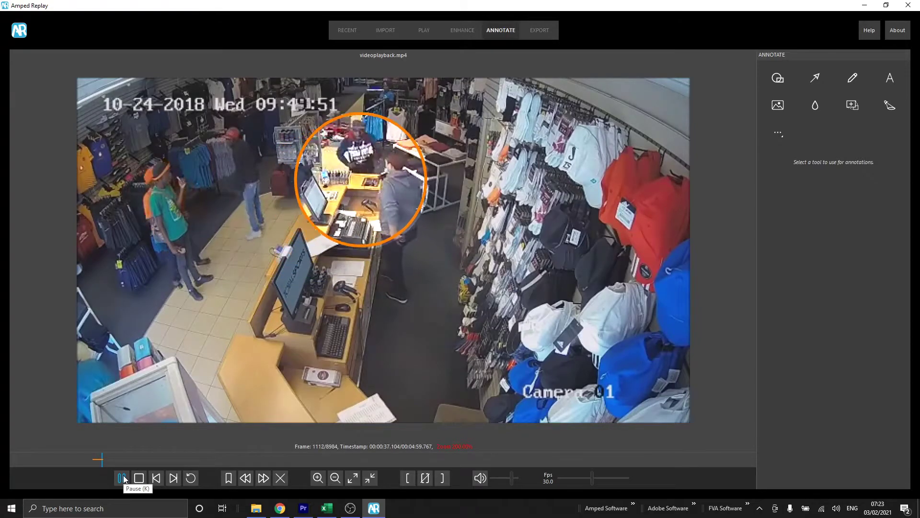
click(123, 478)
At frame 1055, resize and reposition the spotlight over the two people in front of the counter and set an intermediate keyframe.
drag(99, 458, 97, 460)
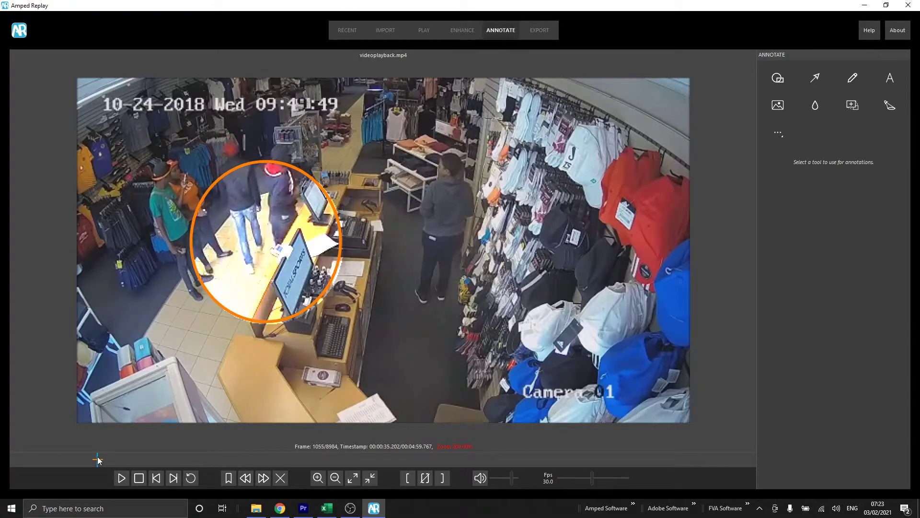
click(891, 109)
click(248, 246)
drag(285, 252, 306, 215)
drag(364, 119, 342, 138)
drag(263, 242, 267, 232)
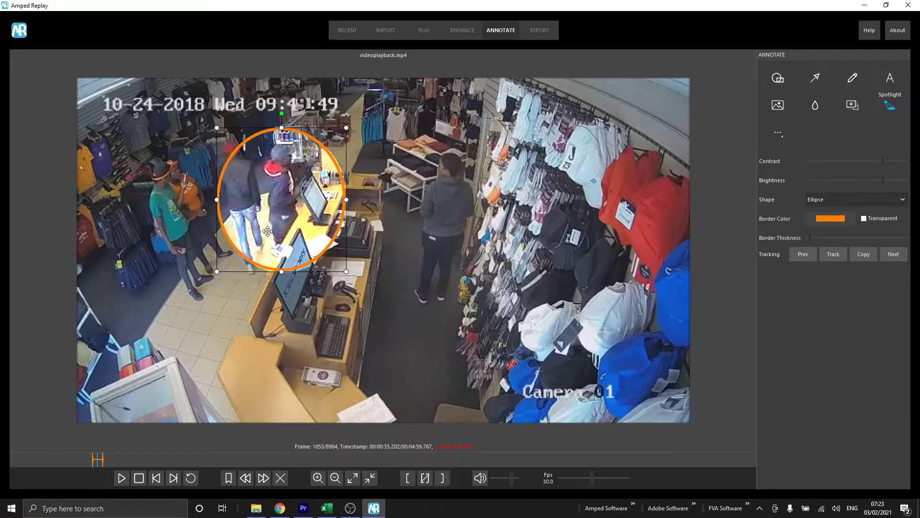
drag(282, 271, 281, 265)
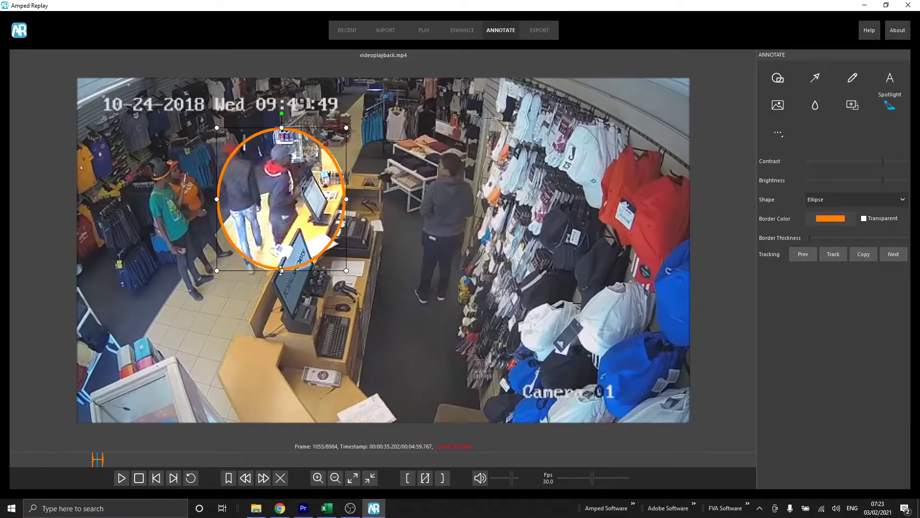
right_click(291, 216)
click(353, 388)
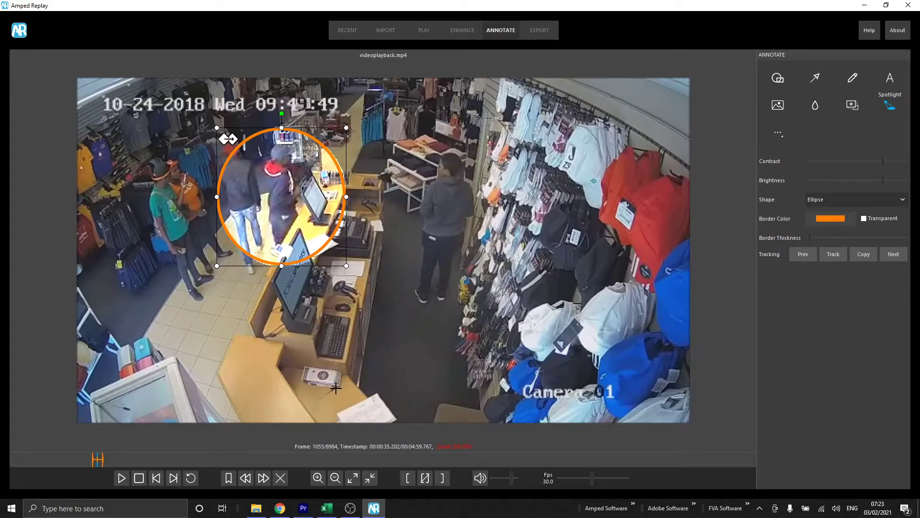
Deselect the spotlight and replay the annotated section from its start to check the refined tracking.
click(889, 104)
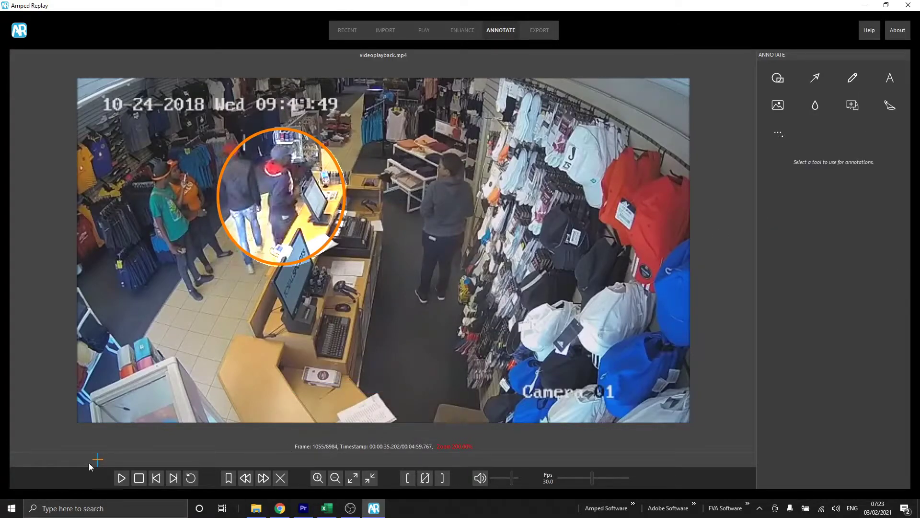
drag(96, 459, 91, 460)
click(120, 477)
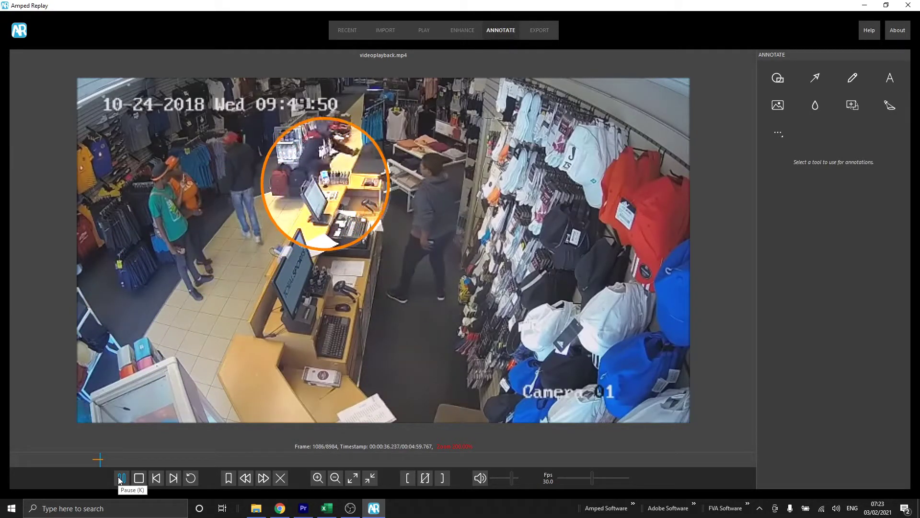
click(119, 478)
click(121, 478)
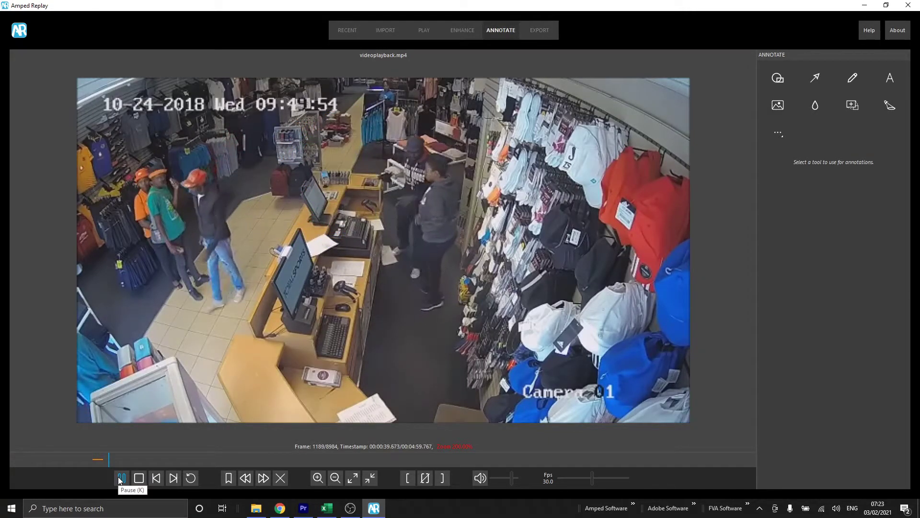
click(121, 478)
Reselect the spotlight, extend it to frame 1276, move it over the two people behind the counter, and set a keyframe.
click(892, 104)
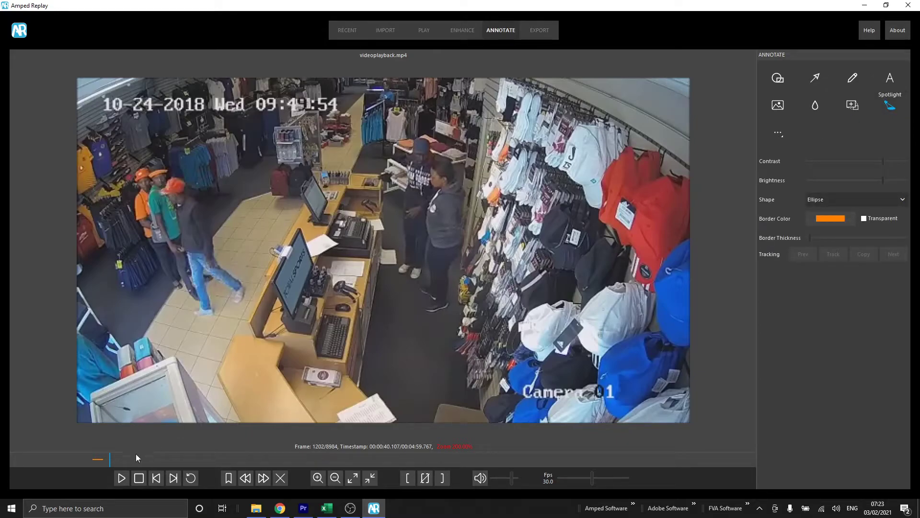
click(97, 459)
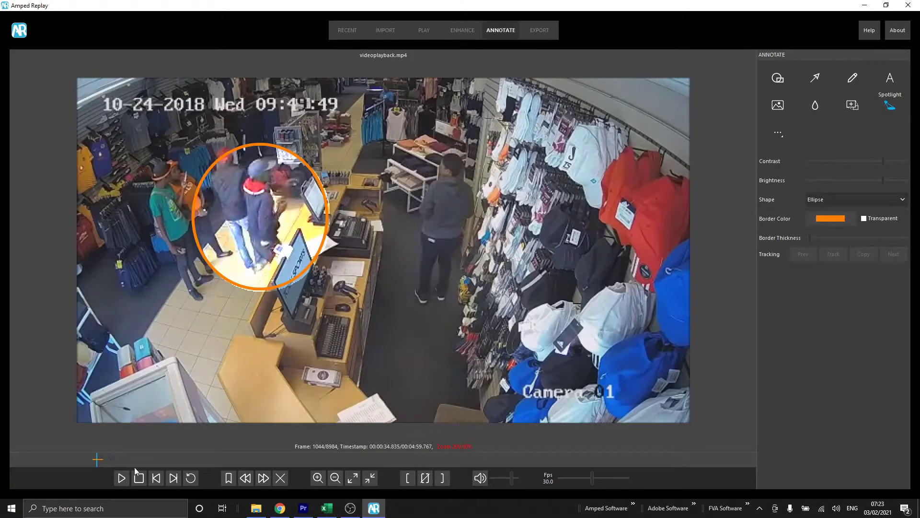
click(265, 254)
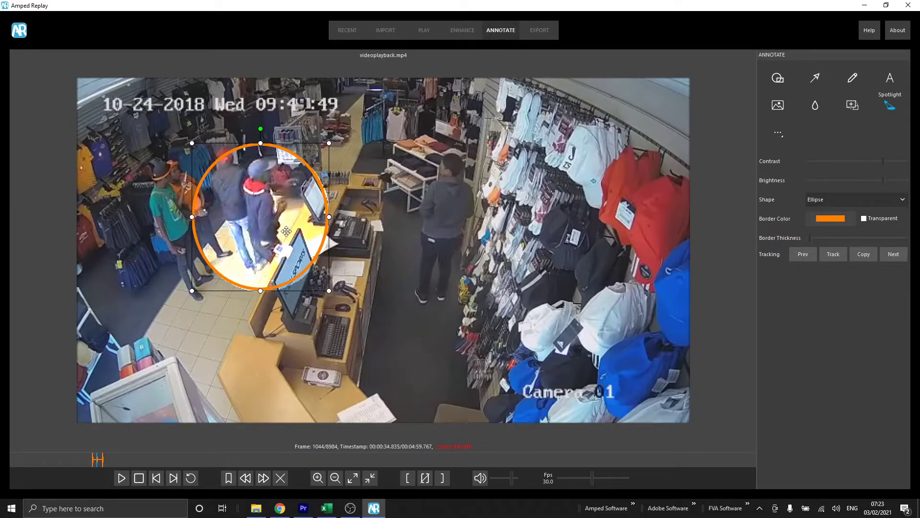
click(122, 479)
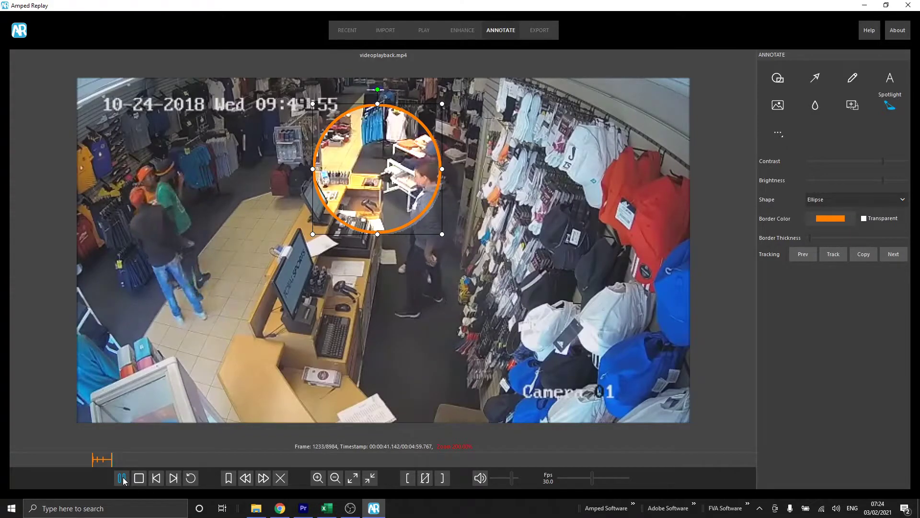
drag(372, 181, 414, 195)
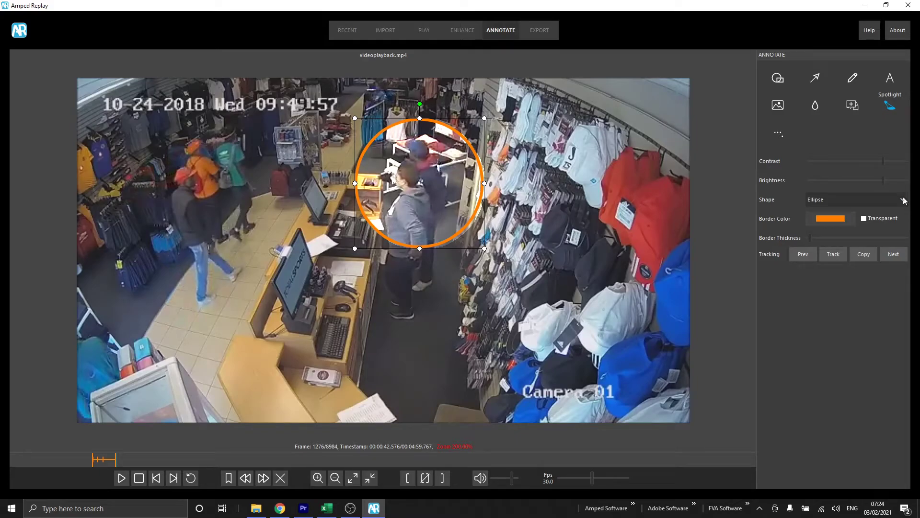
right_click(412, 167)
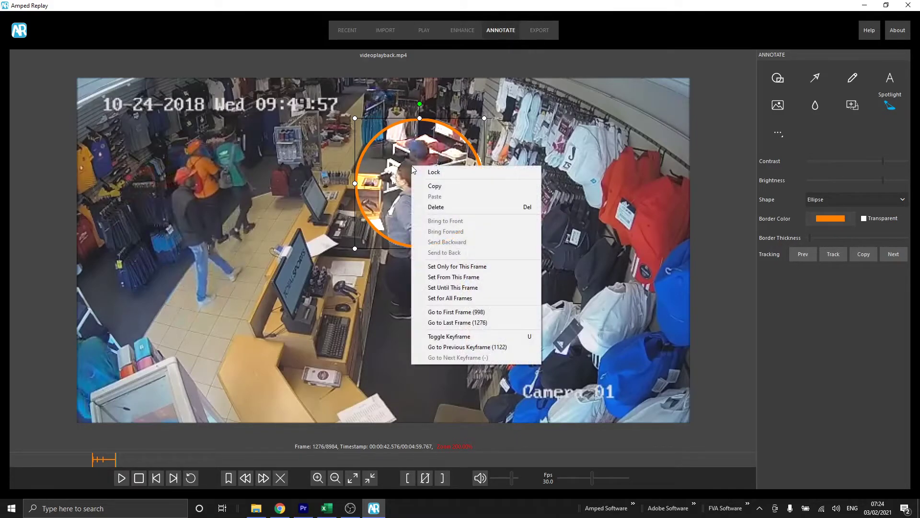
click(480, 336)
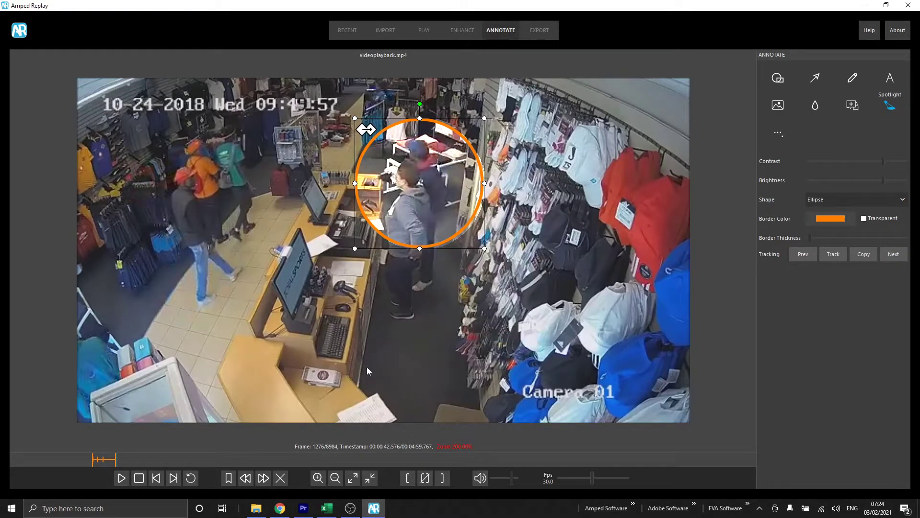
Extend the spotlight to frame 1482, reposition it over the group behind the counter with a keyframe, and deselect it.
click(121, 478)
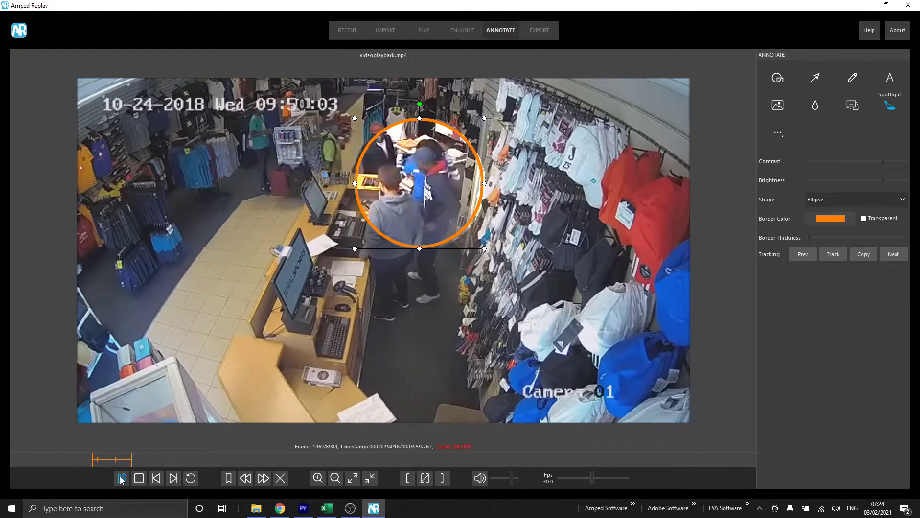
click(121, 478)
drag(410, 213, 421, 223)
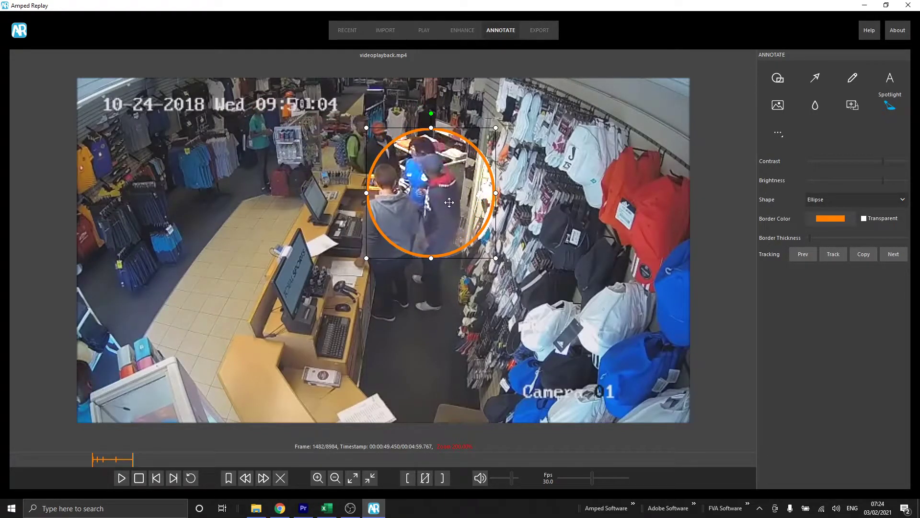
right_click(449, 202)
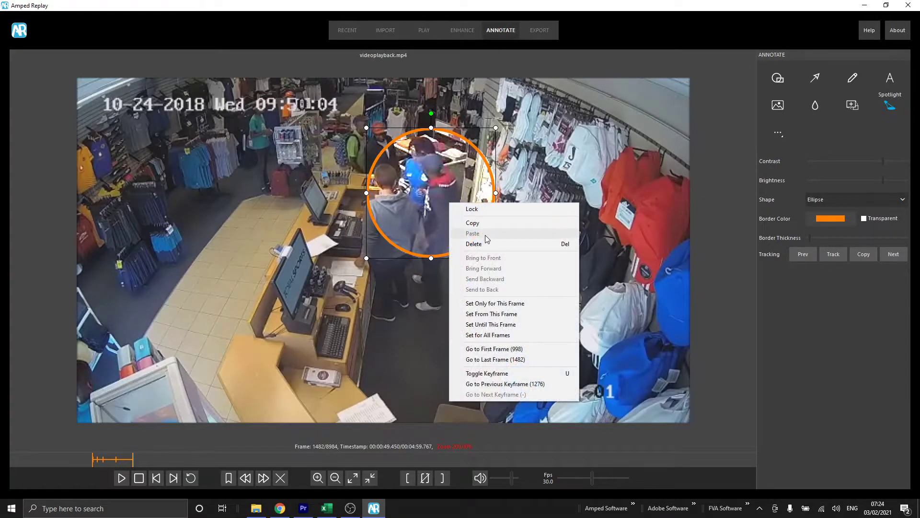
click(522, 373)
click(901, 109)
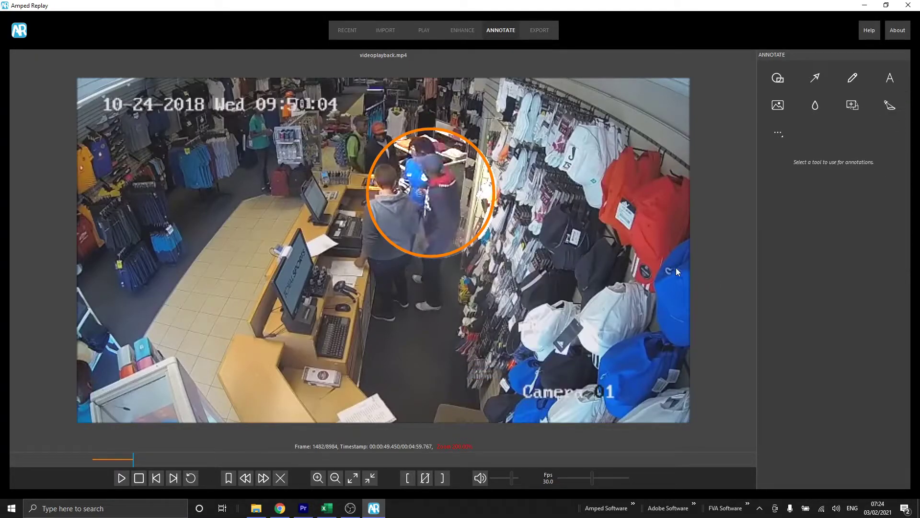
Replay the footage from frame 980, pausing partway, to check the spotlight tracking through to the group behind the counter.
drag(133, 461, 91, 464)
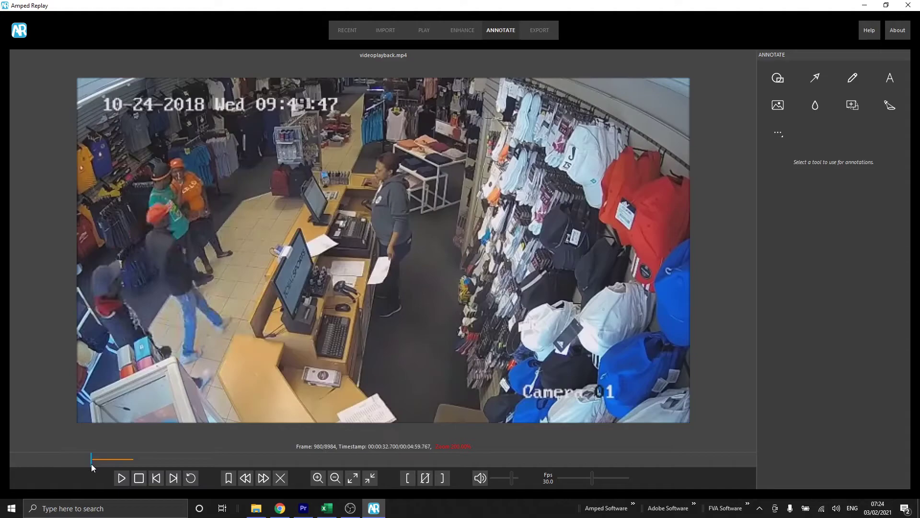
click(120, 477)
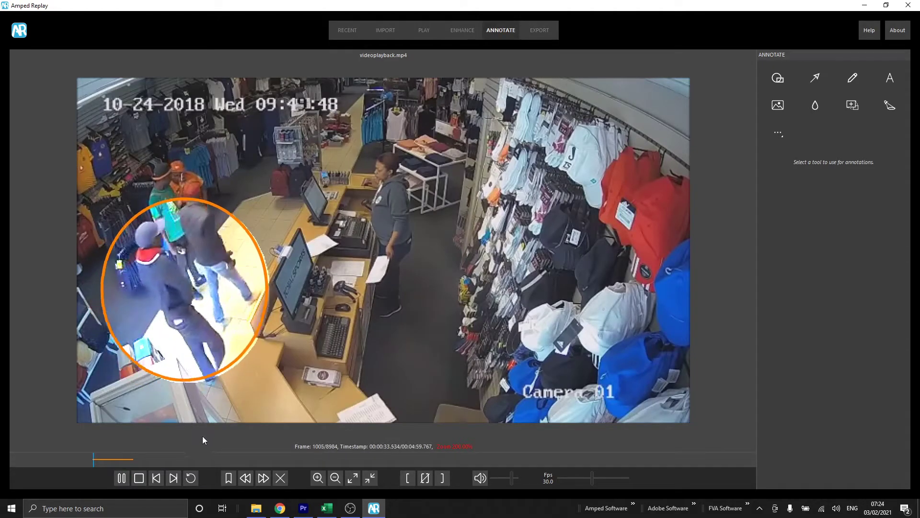
click(121, 479)
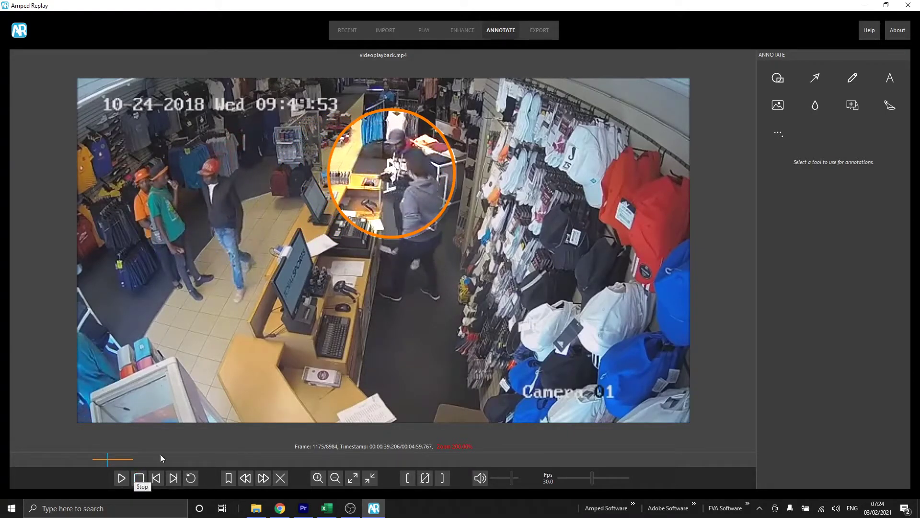
click(121, 479)
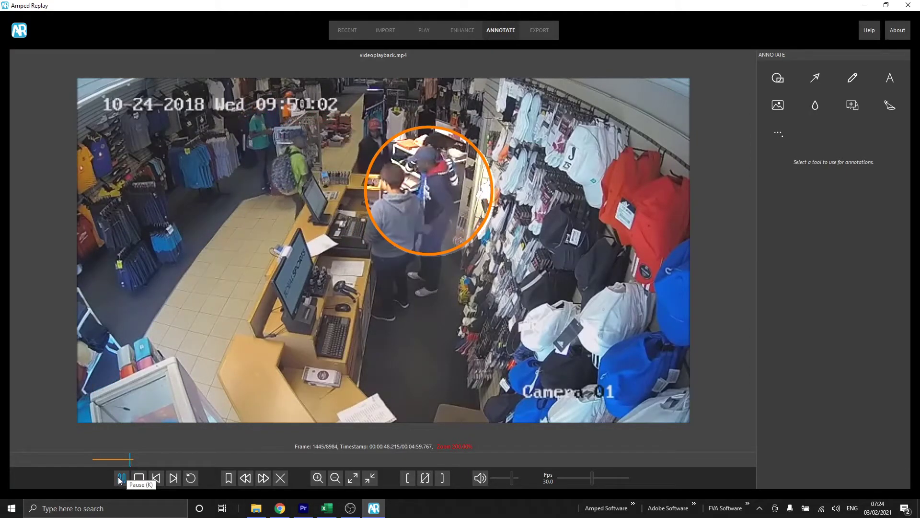
click(122, 479)
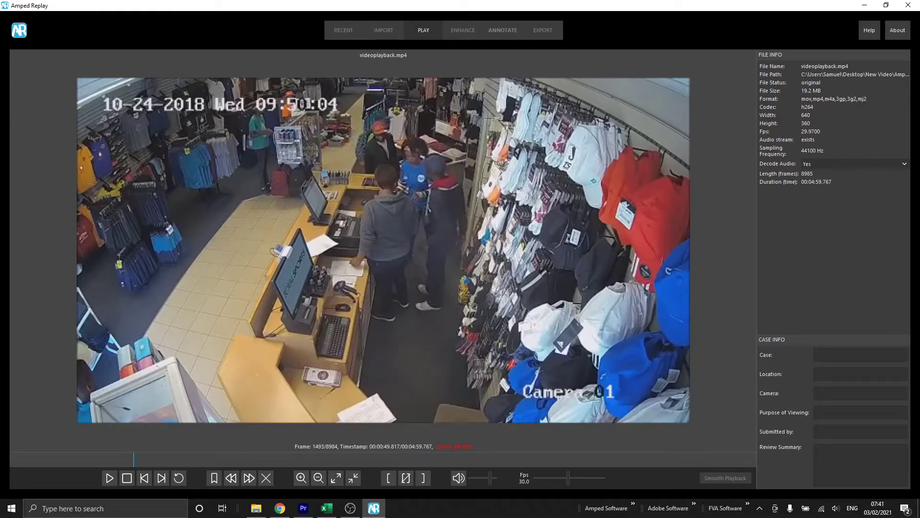
Add a two-line text annotation reading "Suspect Movements" over the wall above the hanging caps at frame 1493.
click(505, 31)
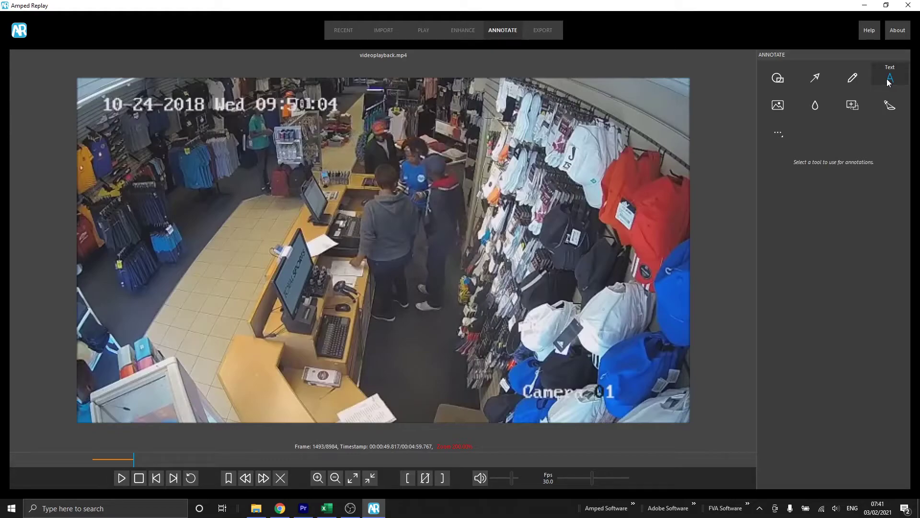
click(889, 80)
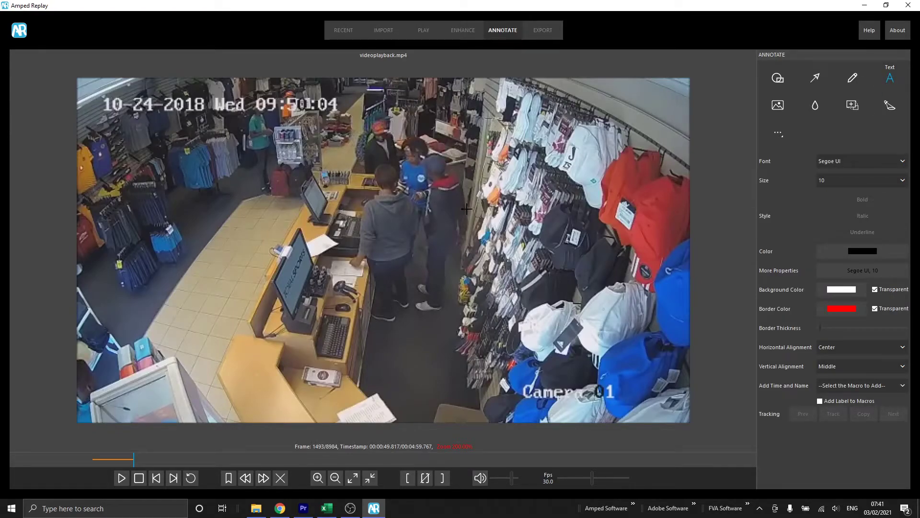
drag(597, 87, 679, 121)
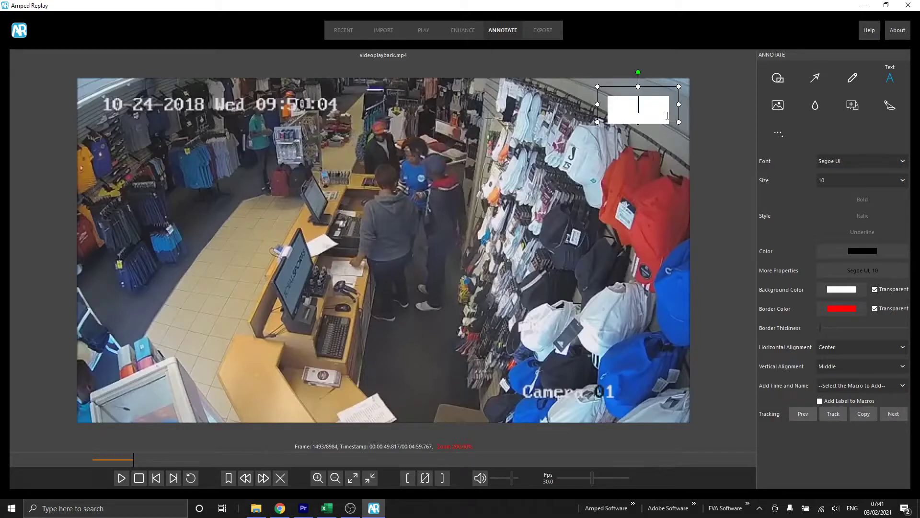
text(Suspect)
key(Return)
text(Movements)
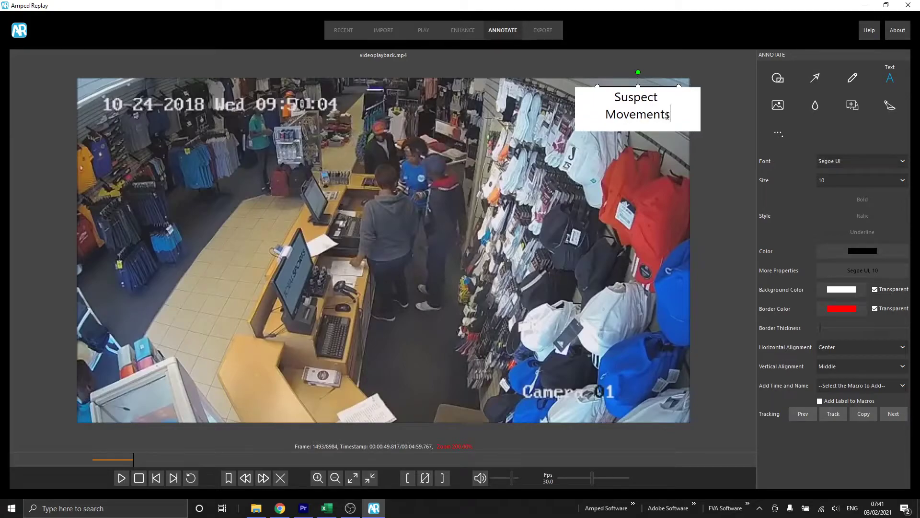
click(717, 179)
Set the font size of the "Suspect Movements" text to 18.
click(618, 110)
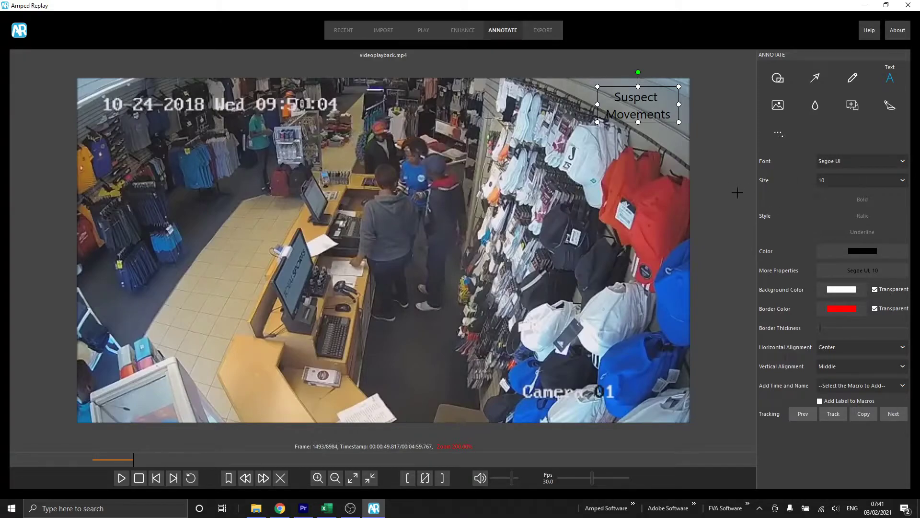
click(853, 180)
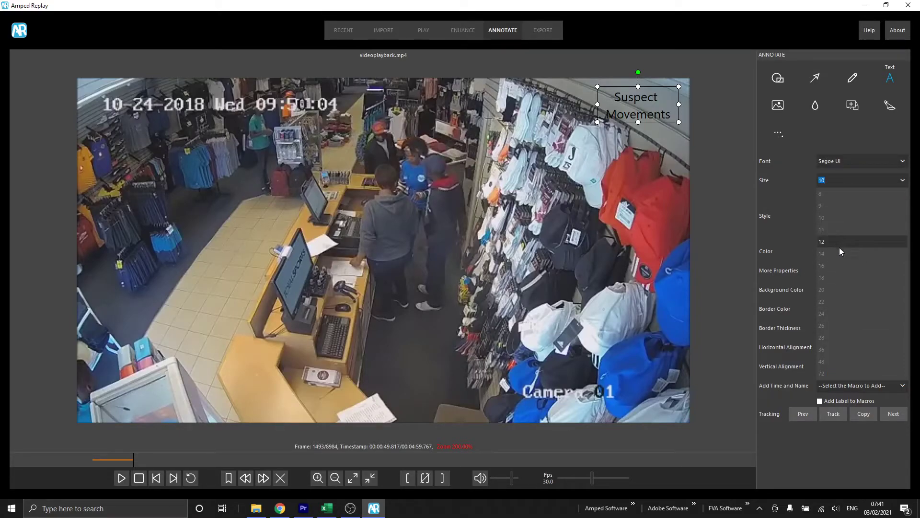
click(838, 278)
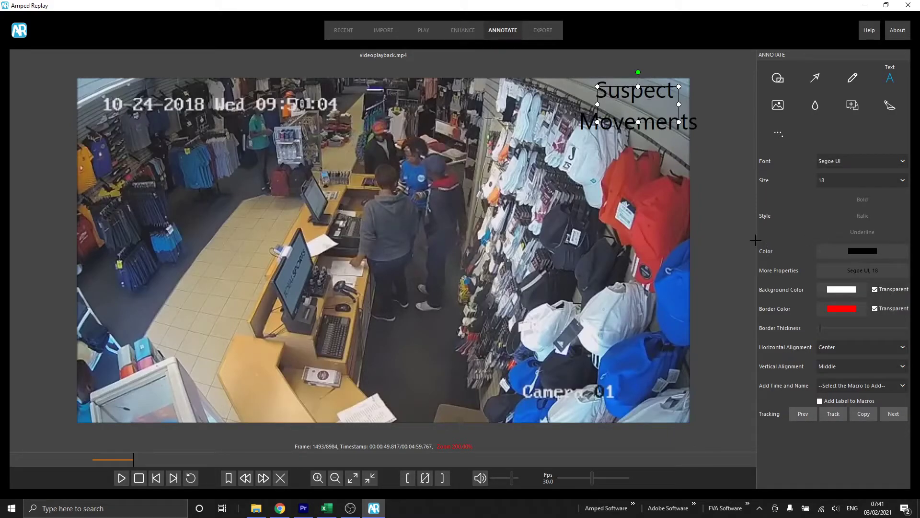
Turn off transparency for the text's white background and red border, and enlarge the text box outward from its lower-left corner.
double_click(594, 113)
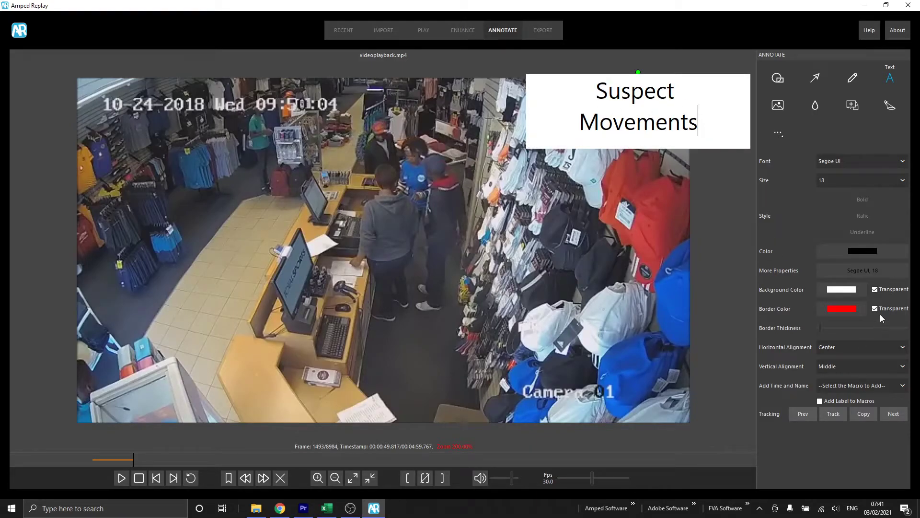
click(875, 290)
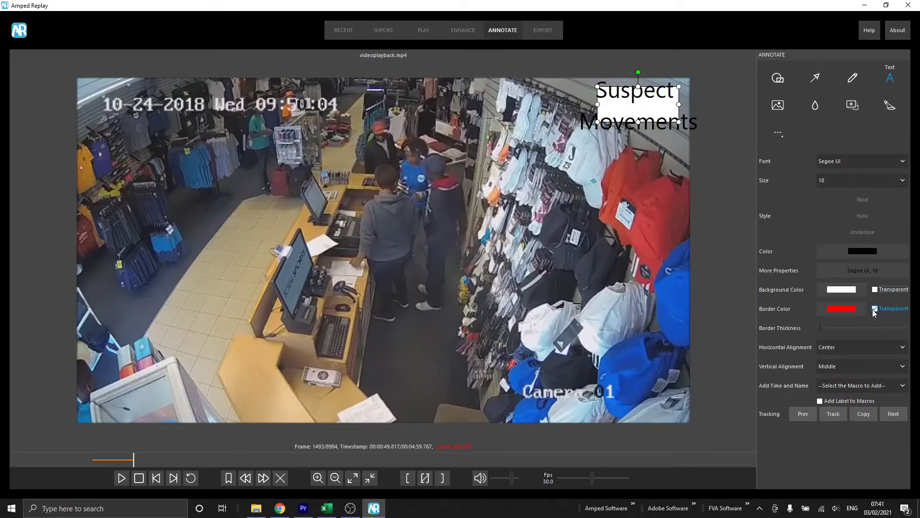
click(875, 309)
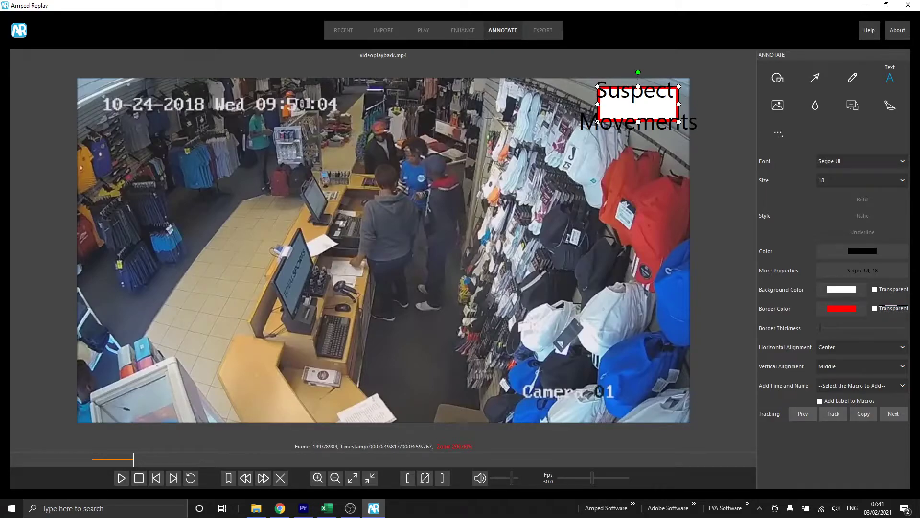
click(600, 118)
mouse_move(600, 118)
mouse_down()
mouse_move(532, 165)
mouse_move(538, 155)
mouse_up()
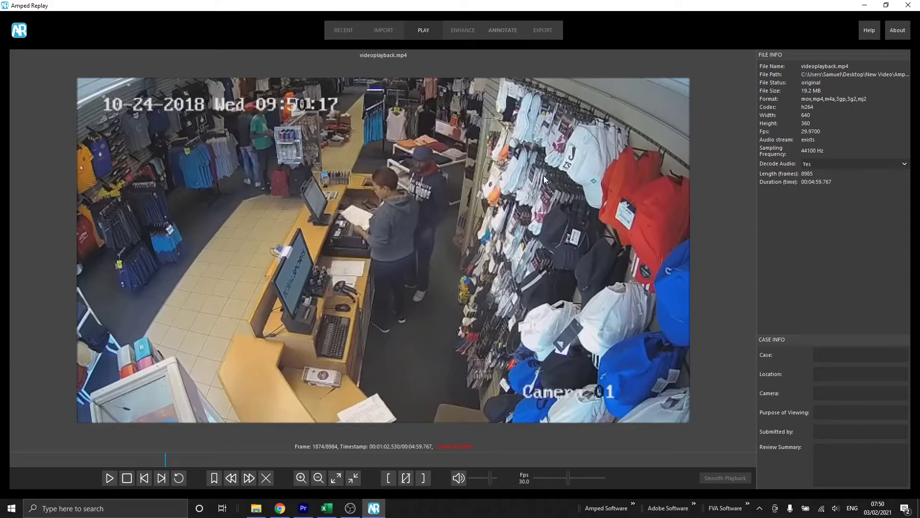
At frame 1874, draw a rectangular Magnify annotation from the people behind the counter across to the cap display.
click(503, 31)
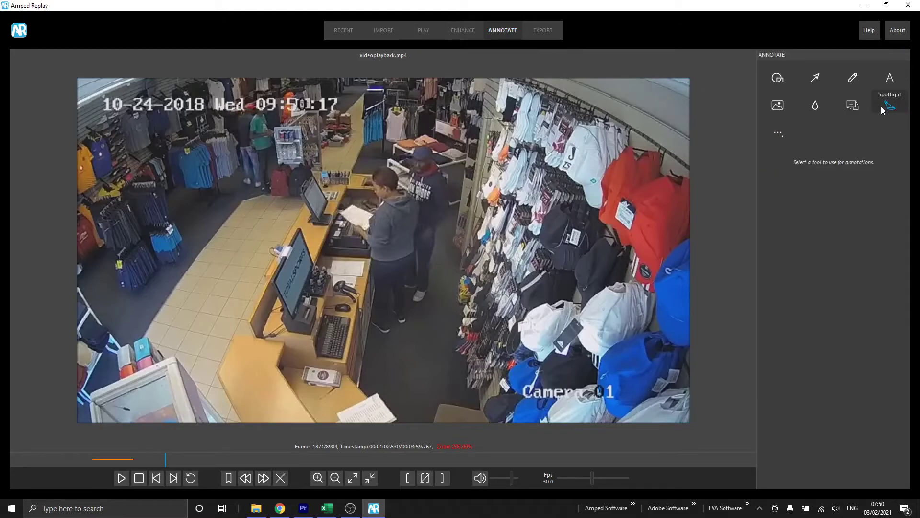
click(852, 105)
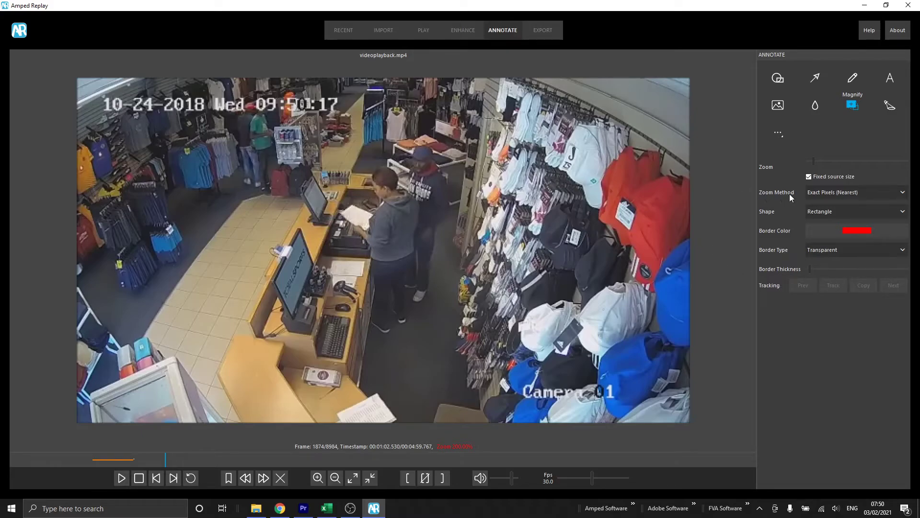
click(871, 192)
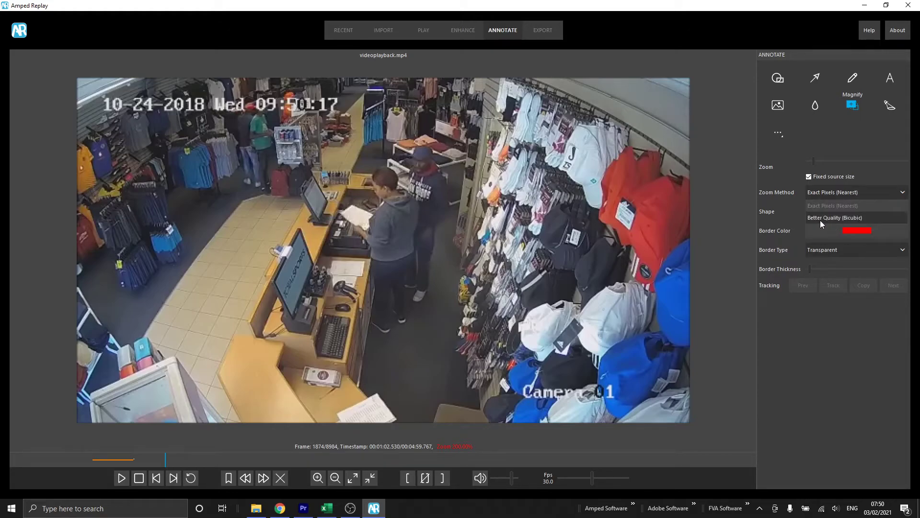
click(869, 193)
drag(377, 117, 552, 283)
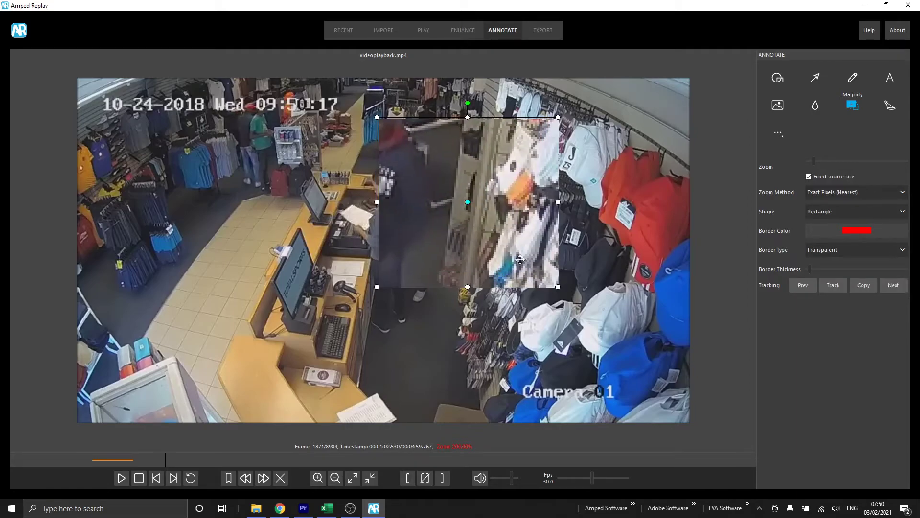
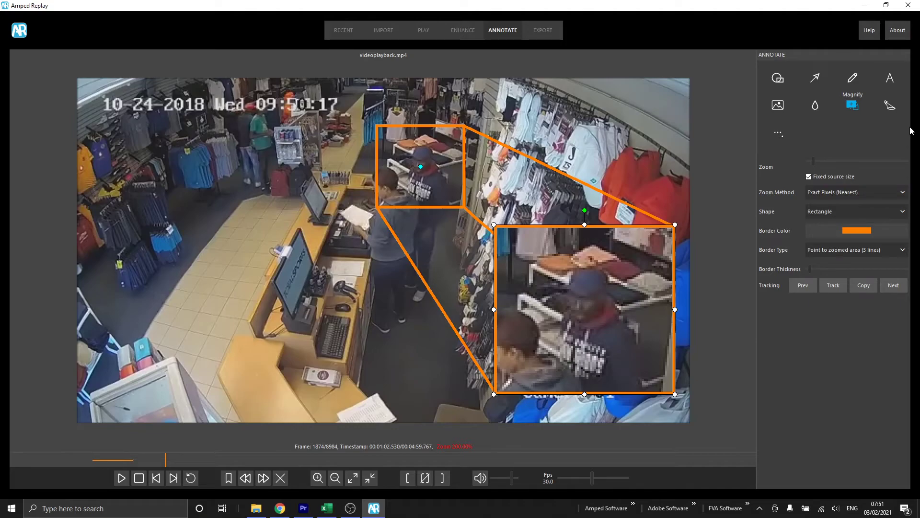
Compare the magnified area with the Exact Pixels (Nearest) and Better Quality (Bicubic) zoom methods, leaving it on Better Quality (Bicubic).
click(841, 191)
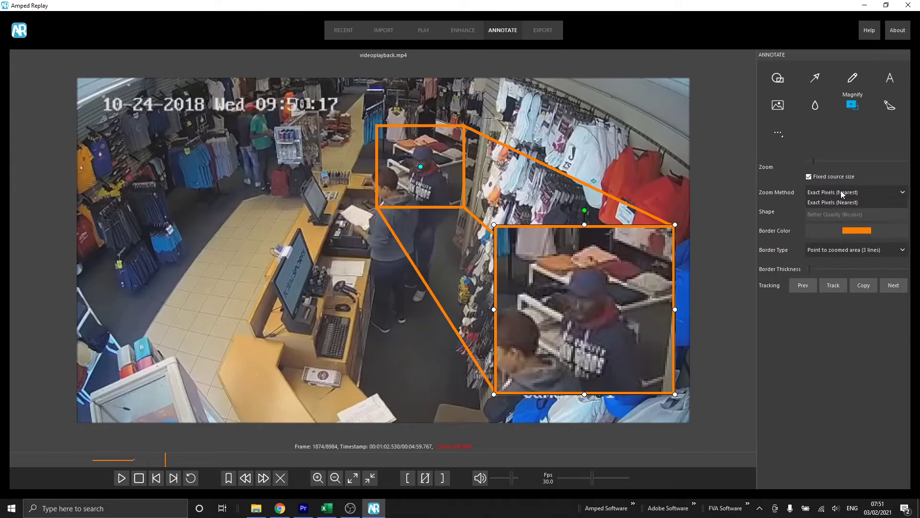
click(827, 218)
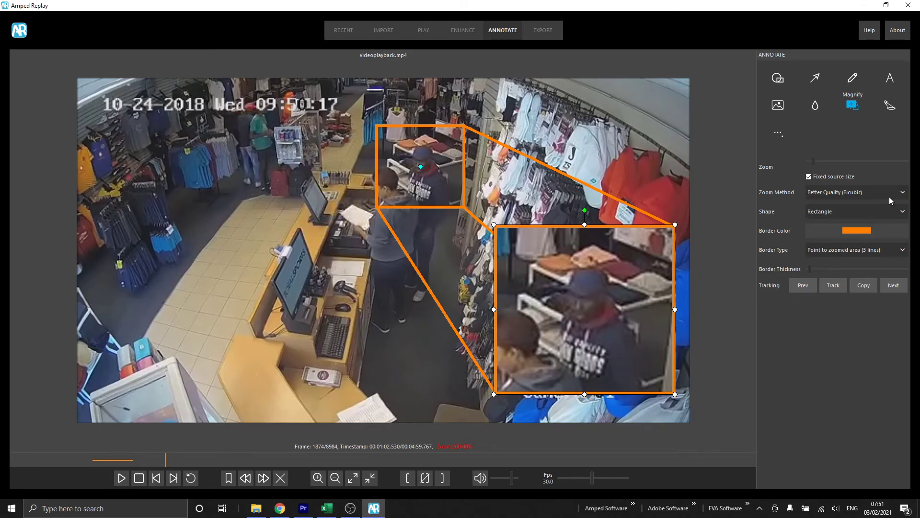
click(861, 196)
click(859, 202)
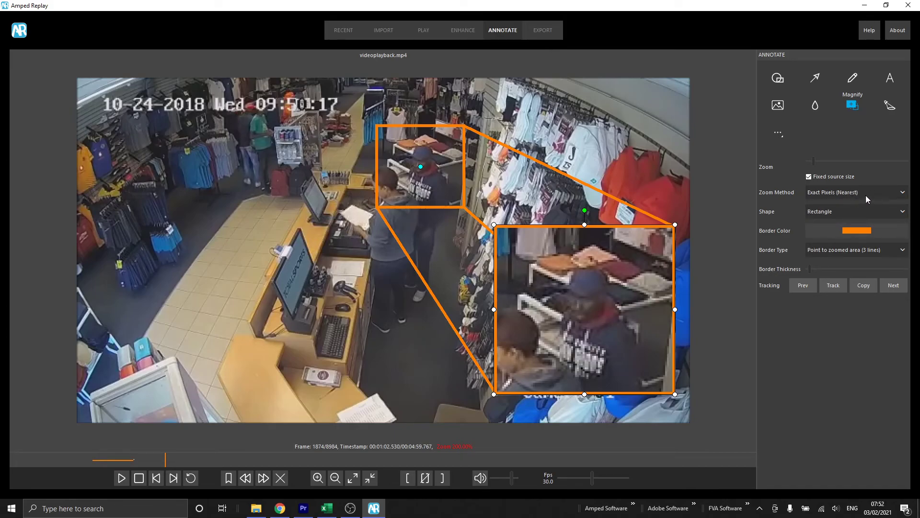
click(865, 195)
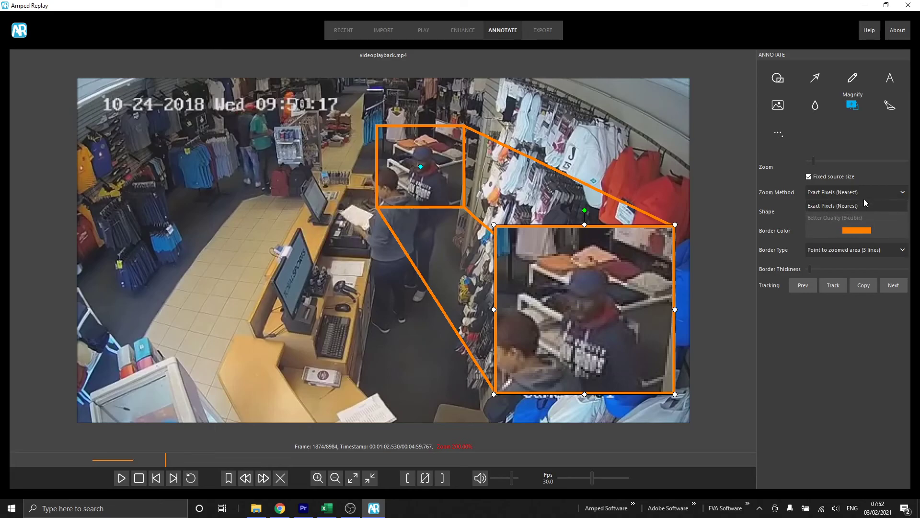
click(855, 217)
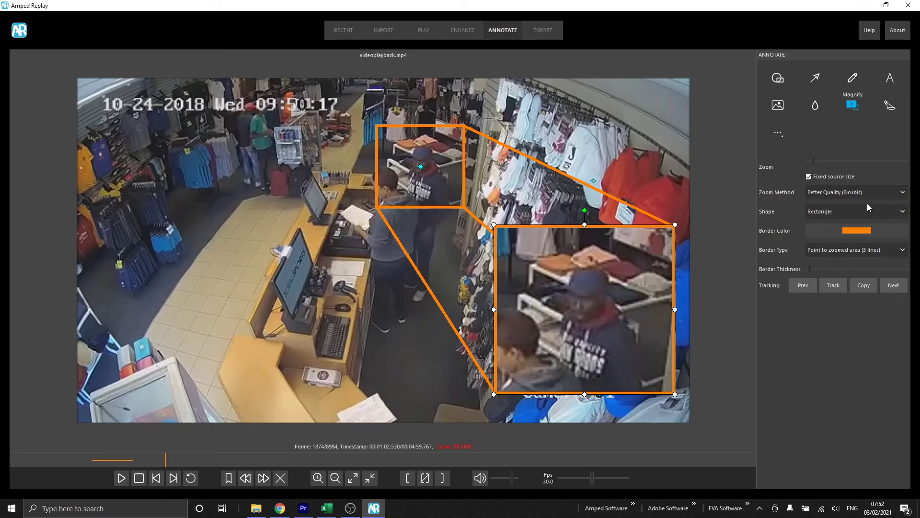